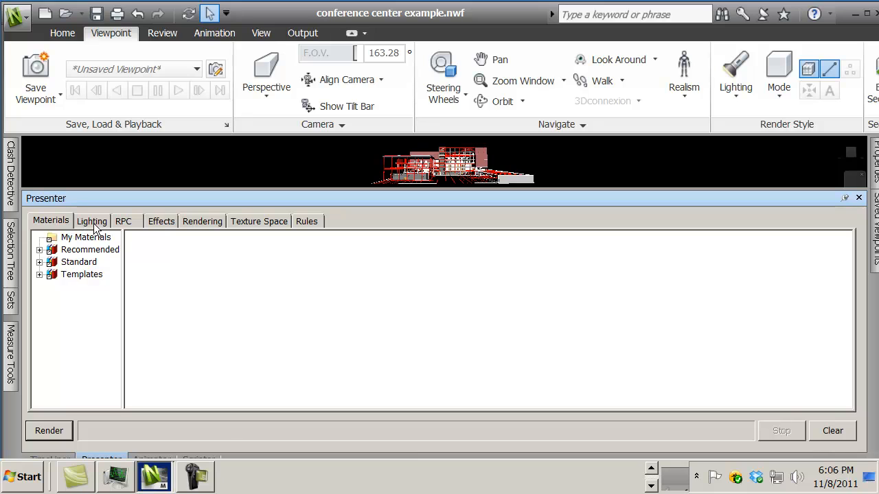
Step: Clear the existing ambient and distant lights from the Presenter's lighting palette
click(95, 226)
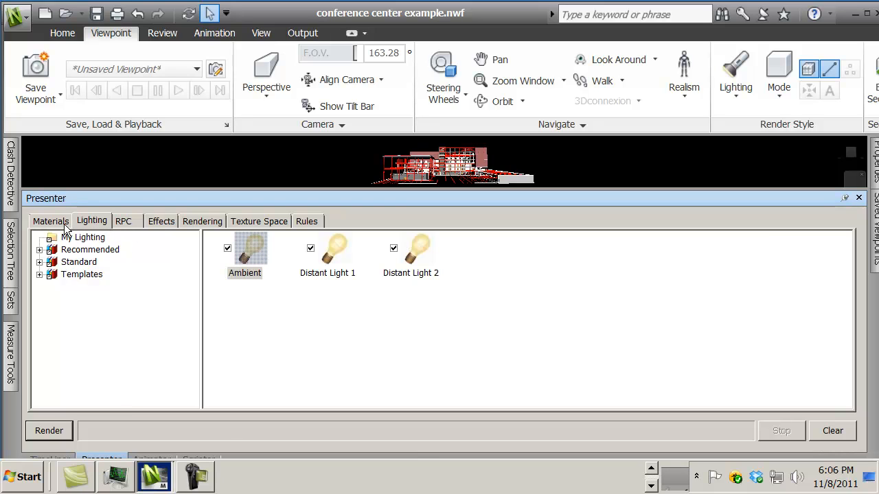
click(63, 226)
click(124, 221)
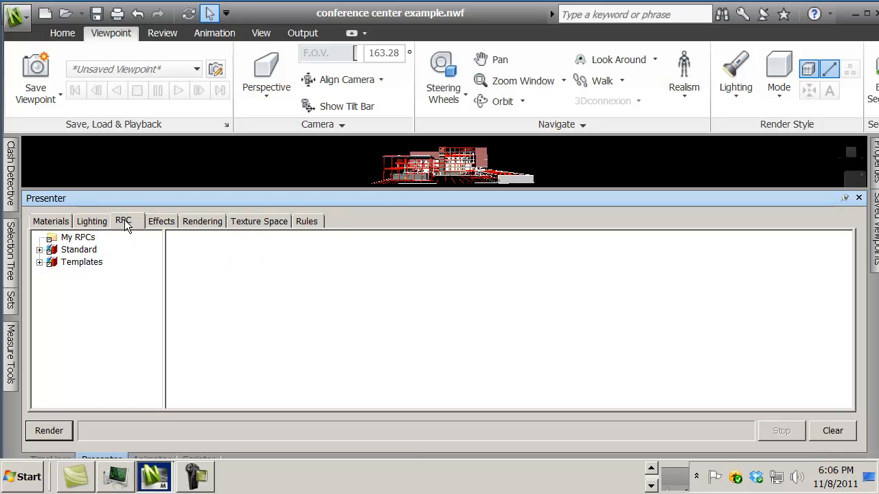
click(96, 221)
right_click(254, 306)
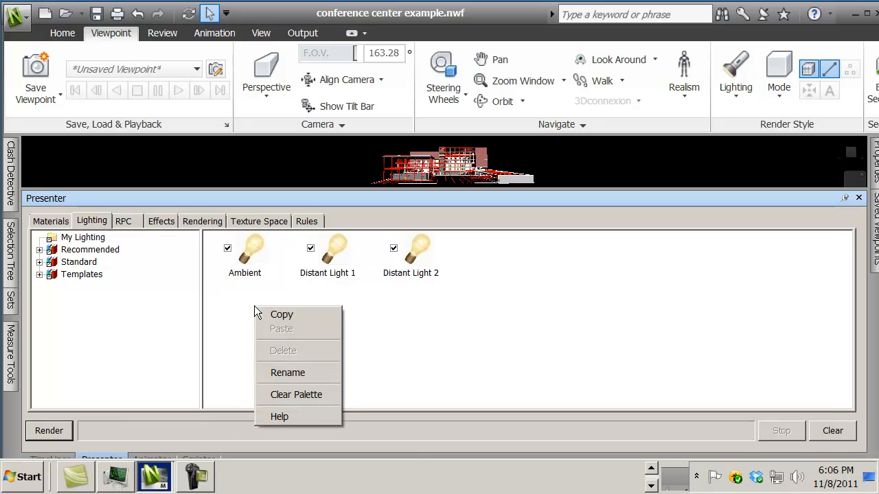
click(311, 395)
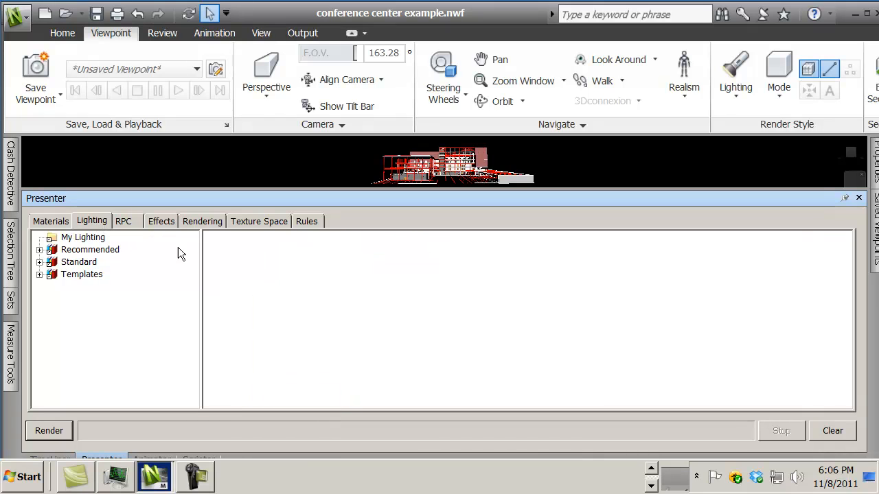
Step: Look through the Presenter's effects, rendering, texture space and rules settings, and shrink the Presenter window to enlarge the model view
click(162, 221)
click(199, 221)
click(254, 221)
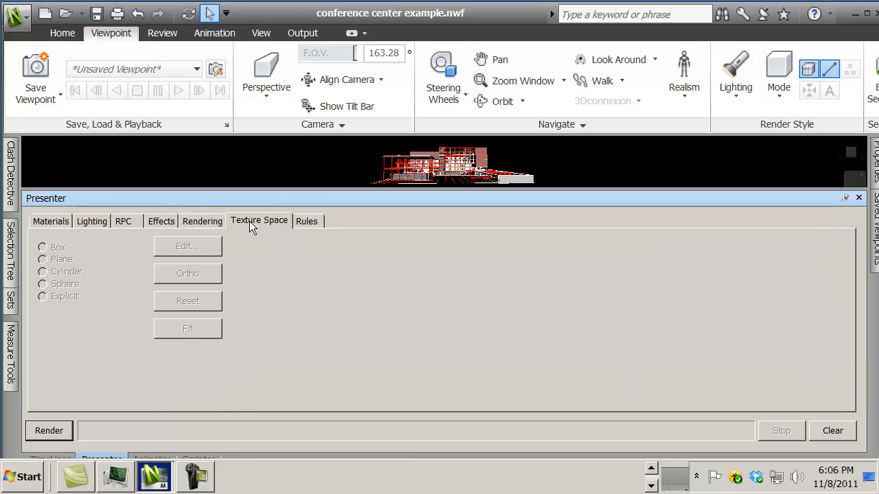
click(306, 221)
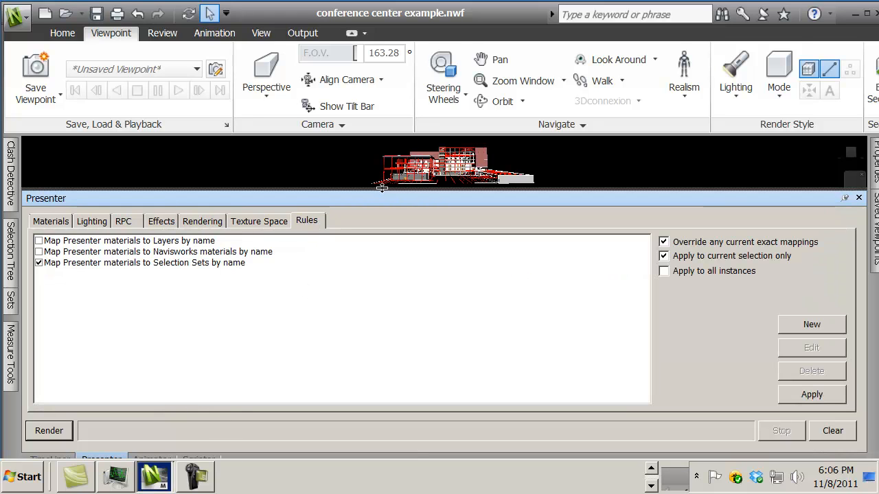
drag(382, 188, 407, 350)
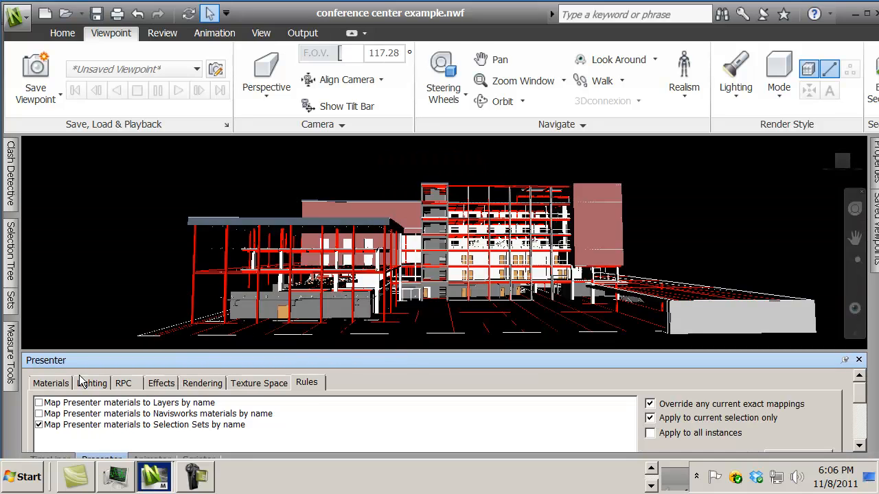
Step: Keep the Sets window docked open beside the model and select the Exterior Brickwork set
mouse_move(11, 301)
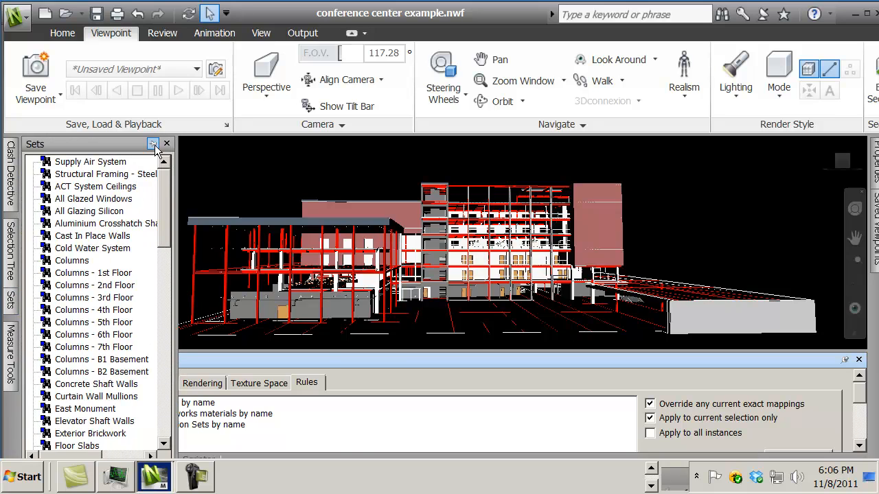
click(153, 145)
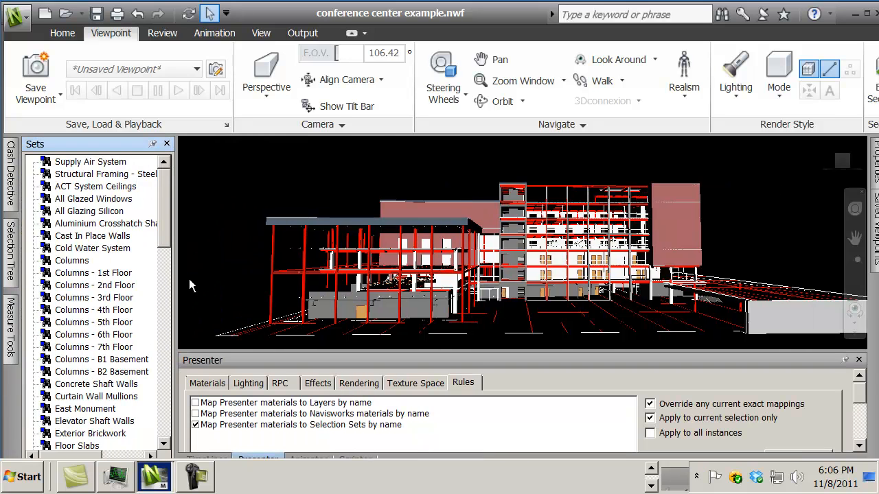
drag(166, 213, 161, 274)
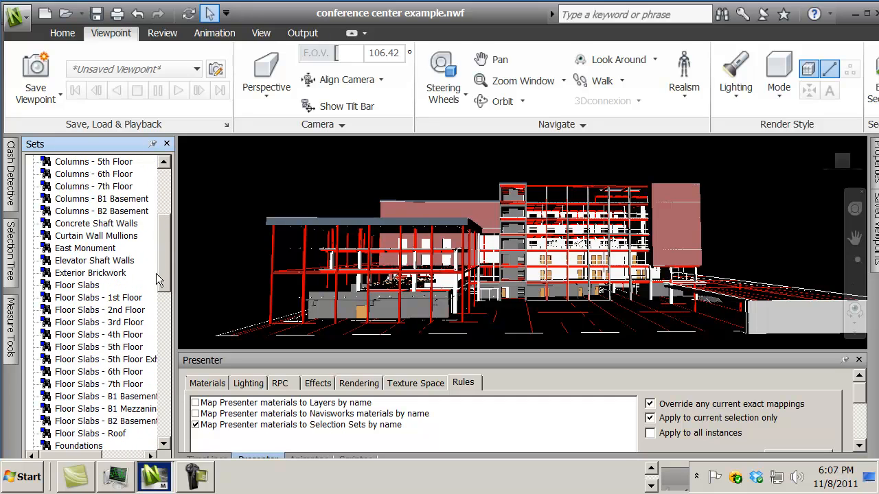
click(63, 273)
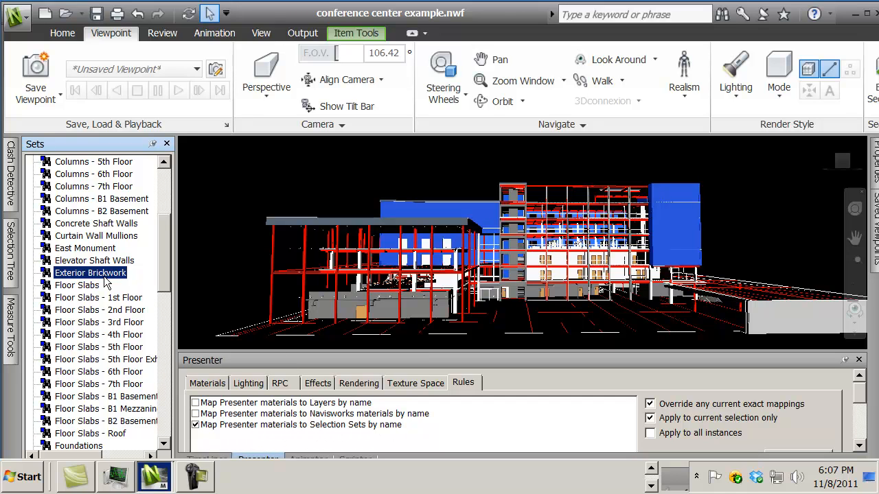
Step: Add the Brick material from the recommended Bricks folder to the Presenter's material palette
click(213, 386)
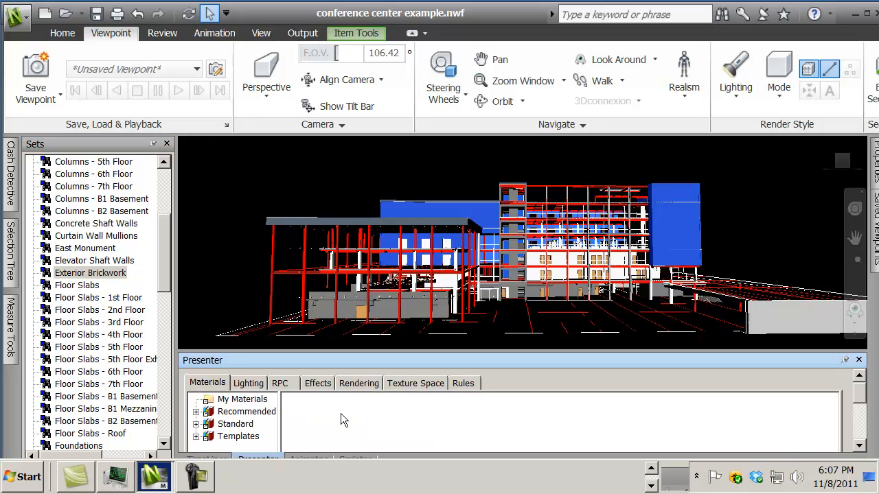
click(196, 412)
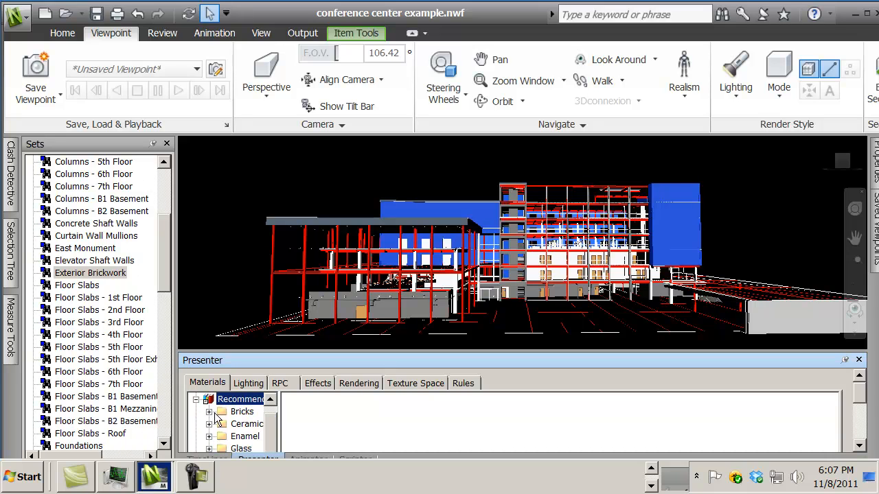
click(208, 412)
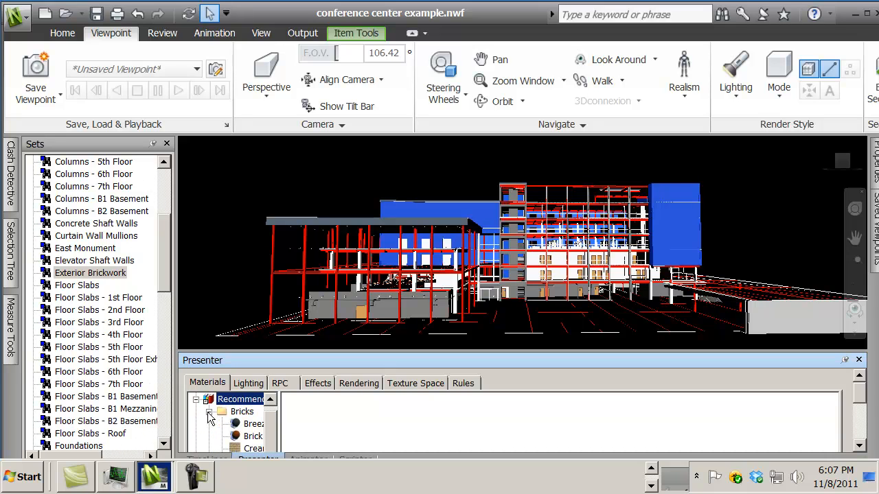
click(239, 438)
drag(239, 440, 332, 432)
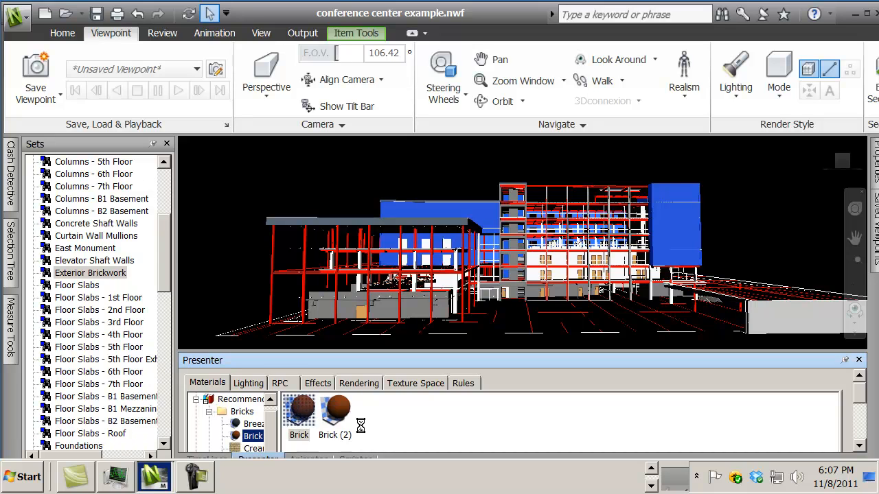
Step: Delete the duplicate Brick (2) material from the material palette
double_click(335, 413)
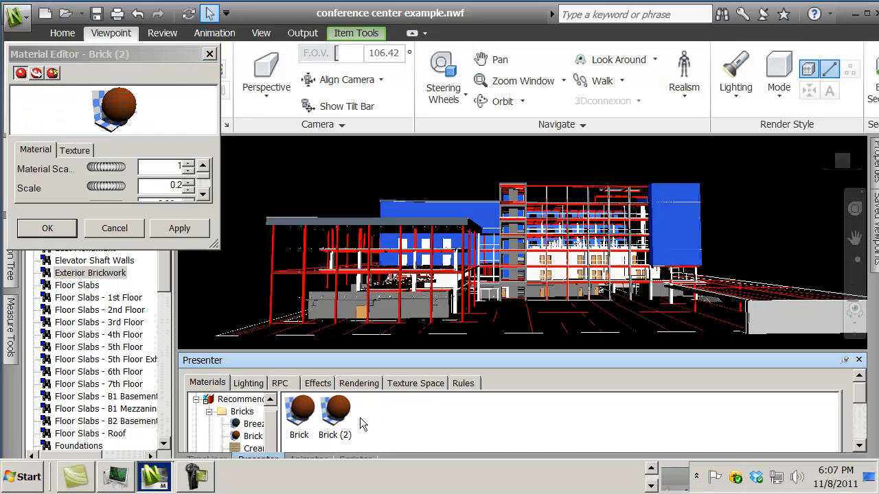
click(348, 419)
key(Delete)
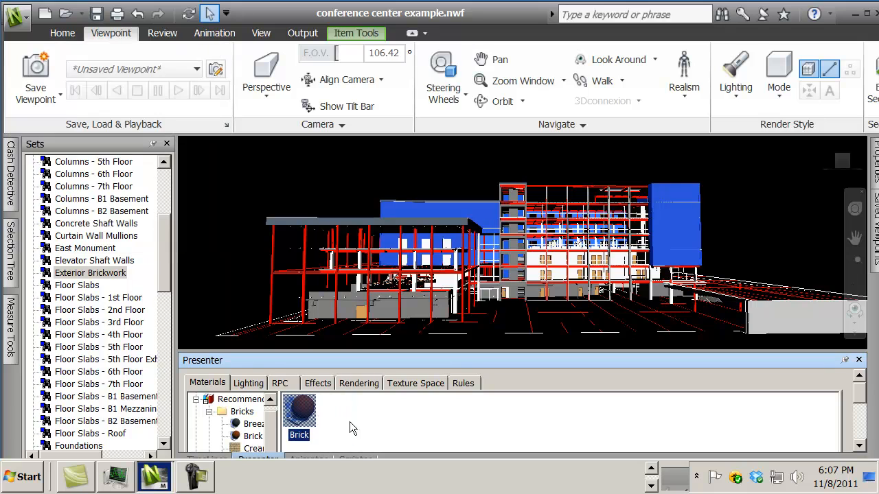
Step: Rename the Brick material in the palette as Exterior Brickwork, matching the selection set's name
right_click(297, 412)
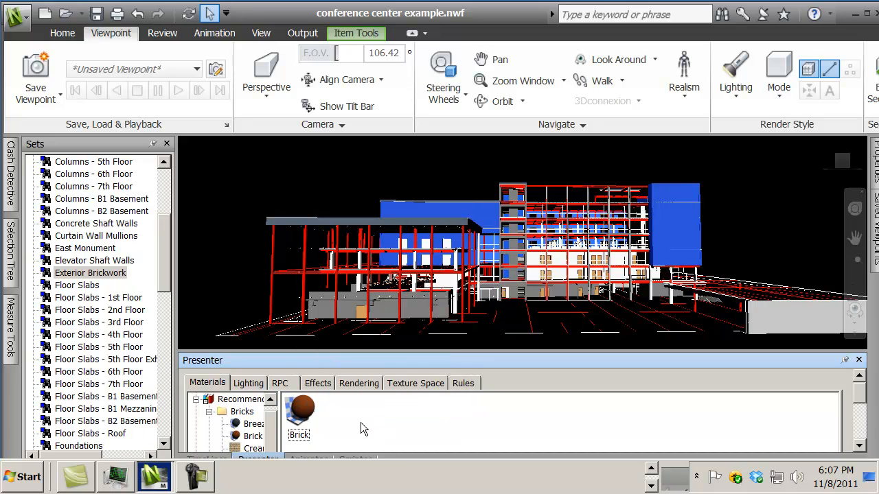
right_click(309, 412)
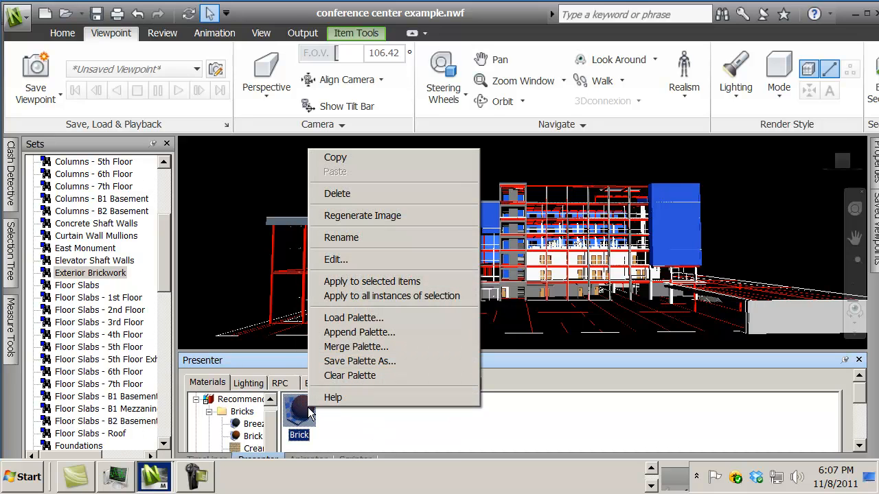
click(359, 240)
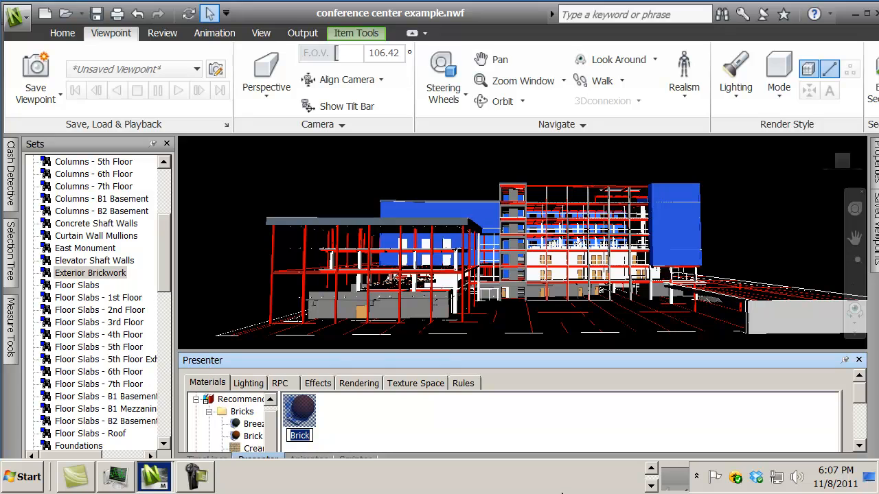
text(Exterior Brickwo)
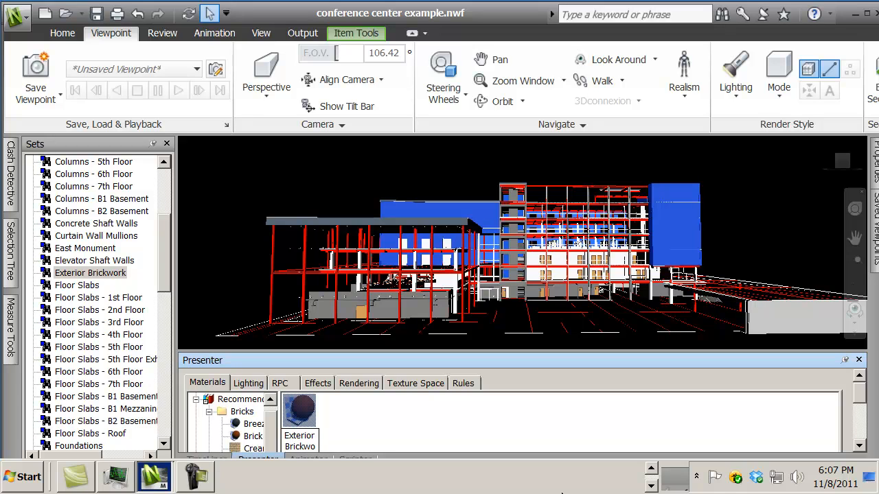
click(392, 439)
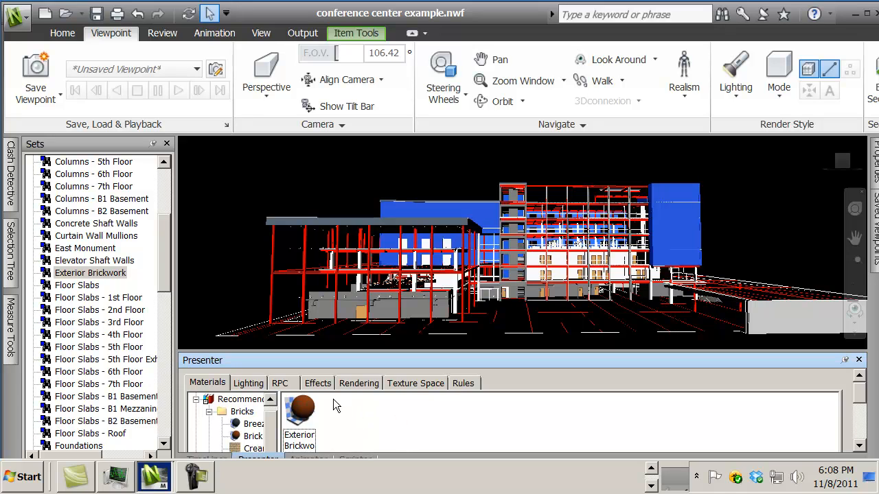
Step: Review the lighting and effects settings and the rule that maps Presenter materials to selection sets by name
click(254, 386)
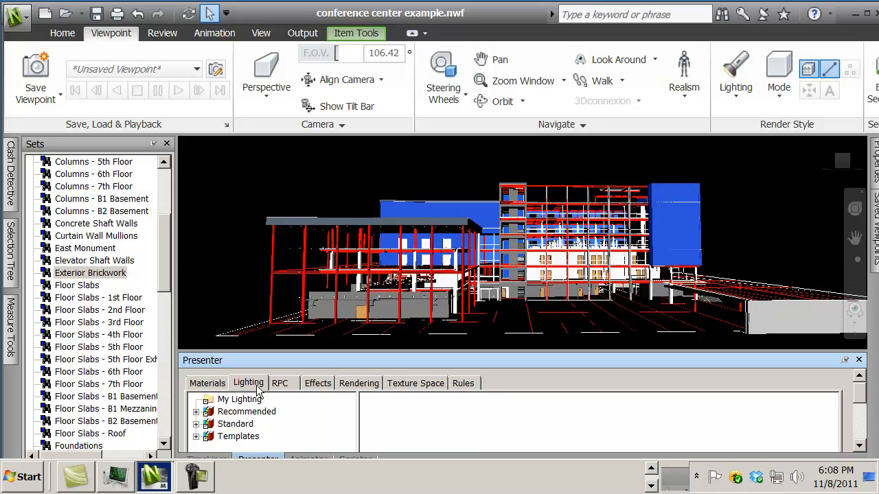
click(321, 384)
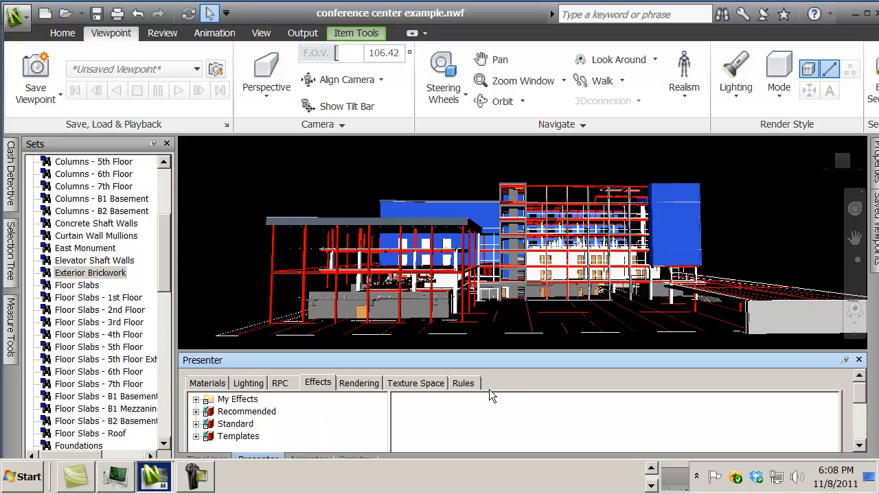
click(468, 385)
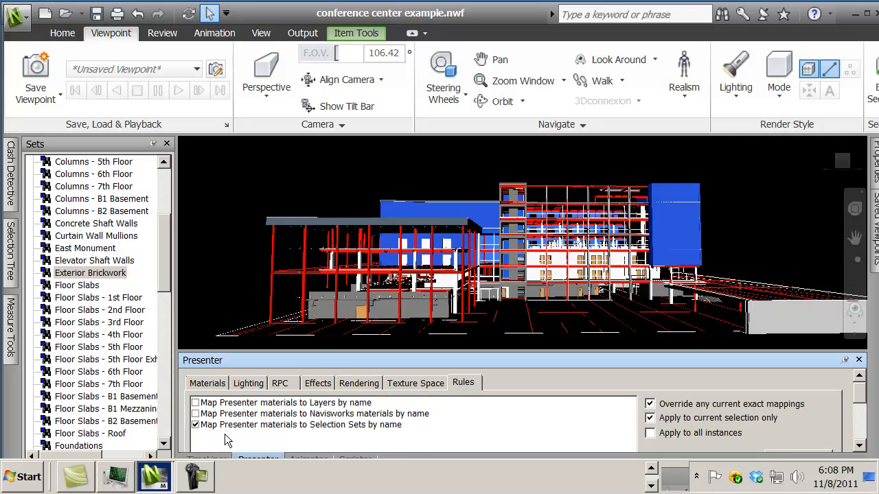
Step: Clear the material palette and load the Conference Center material palette from the Getting Started folder
click(217, 384)
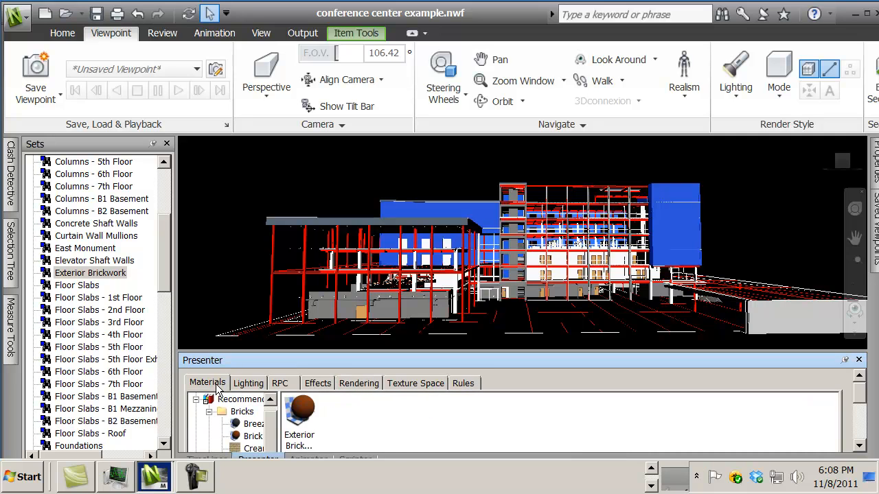
right_click(302, 415)
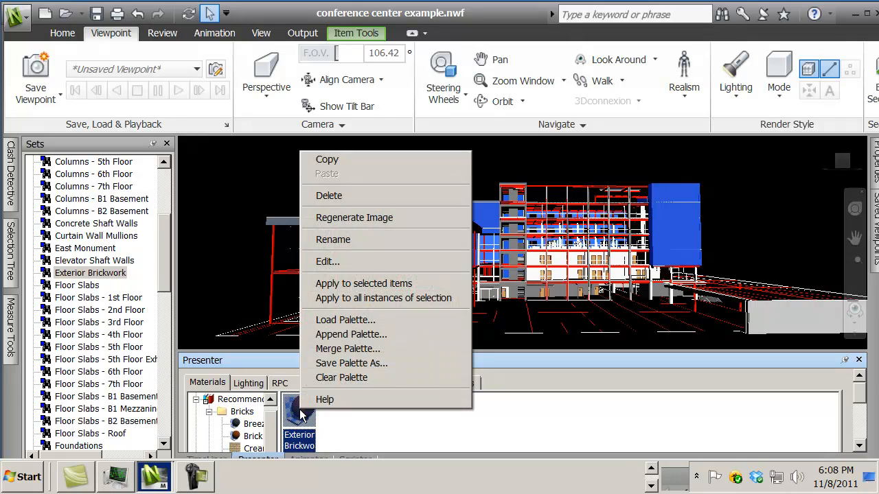
click(352, 377)
right_click(334, 410)
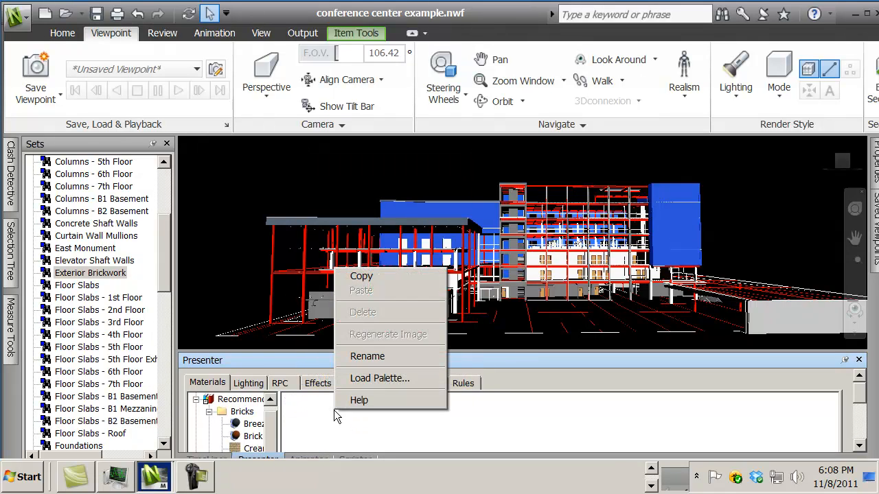
click(387, 379)
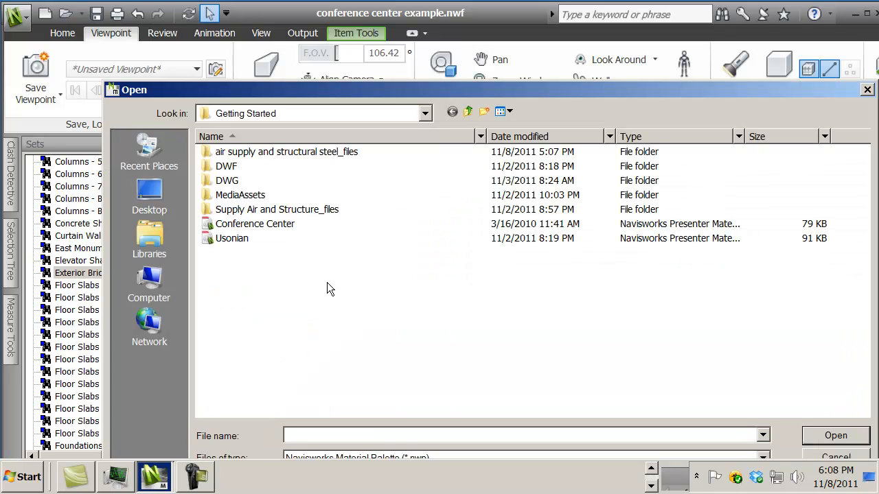
click(225, 224)
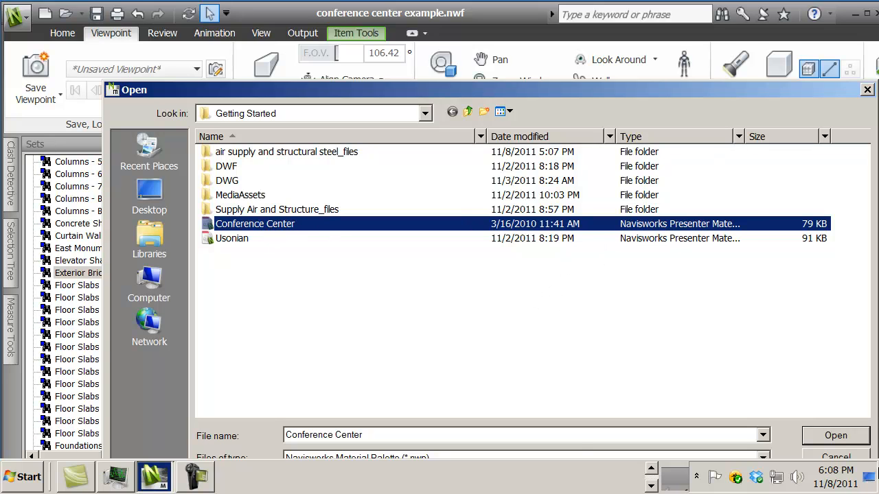
click(831, 437)
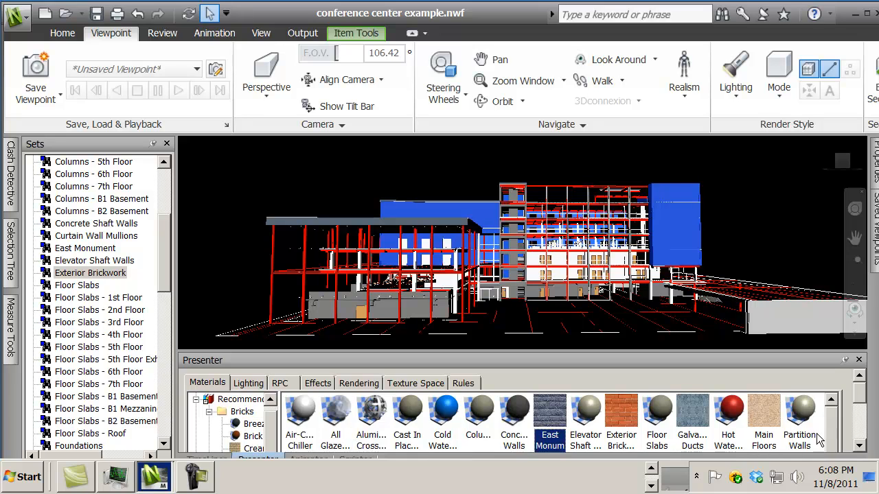
Step: Check the loaded Exterior Brickwork material and the mapping rules, and close the Sets window with the lighting settings open
click(622, 423)
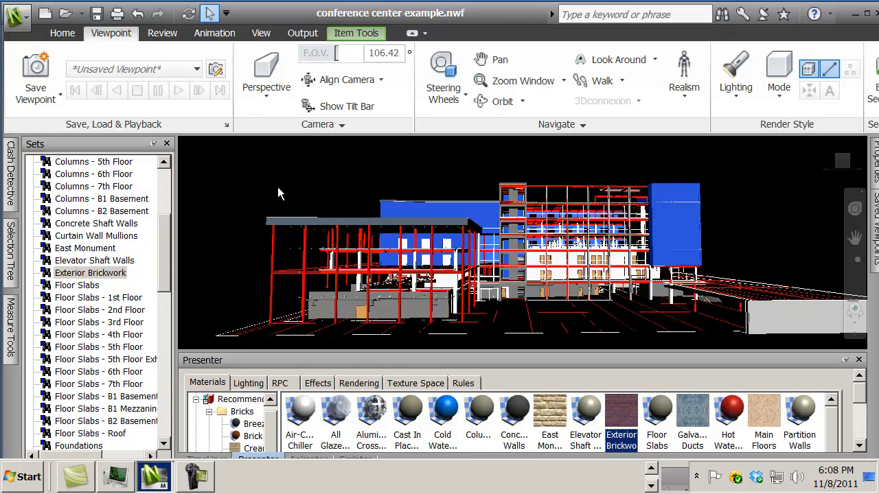
click(465, 383)
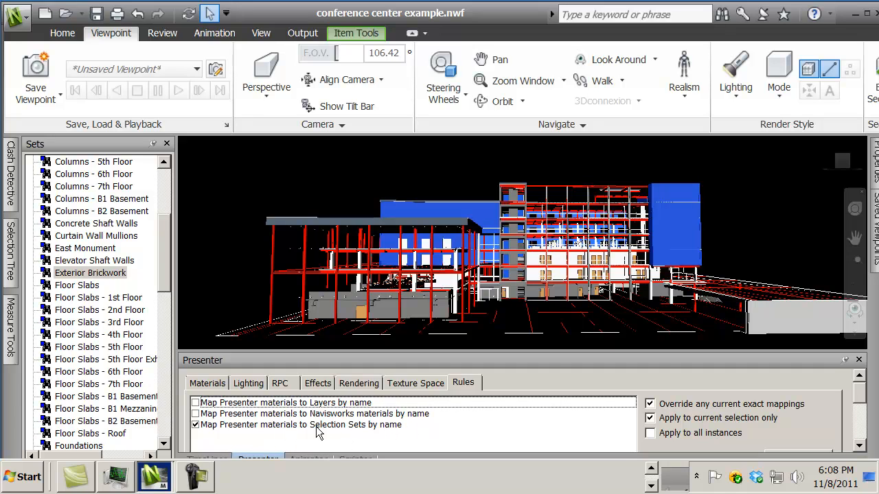
click(248, 384)
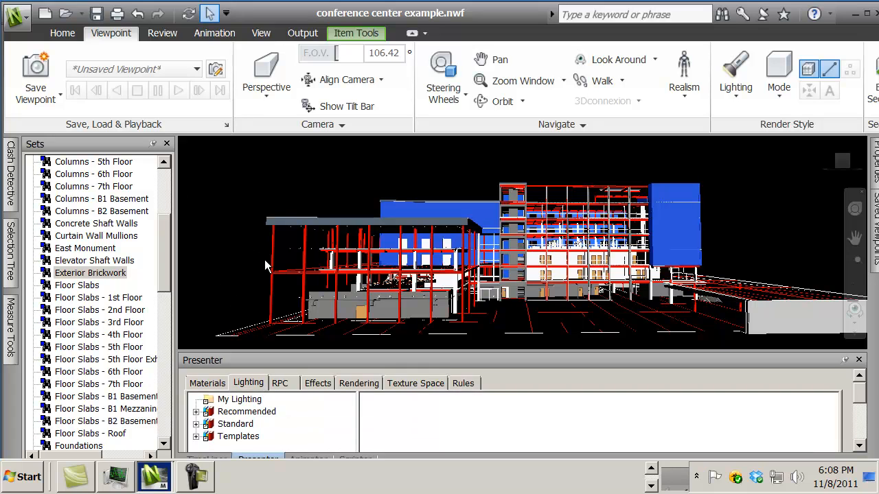
click(166, 144)
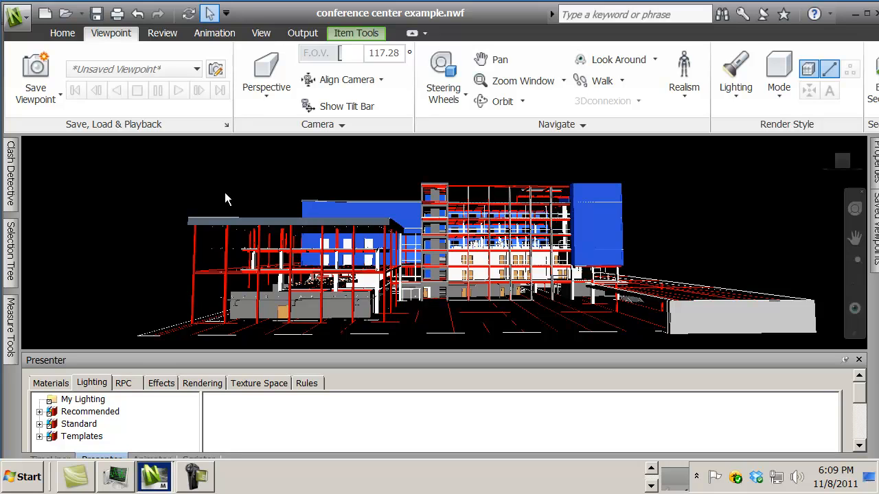
Step: Add the Environment background from the Recommended backgrounds to the scene effects and apply it with its default settings
click(162, 383)
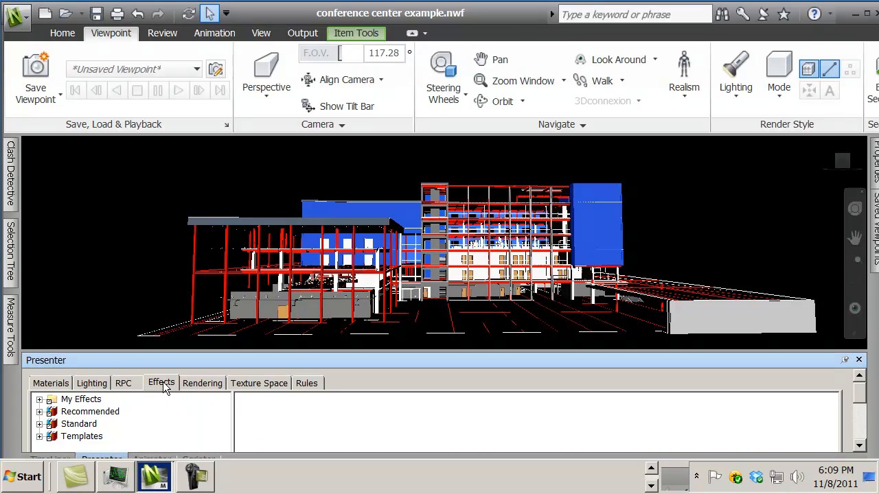
click(39, 411)
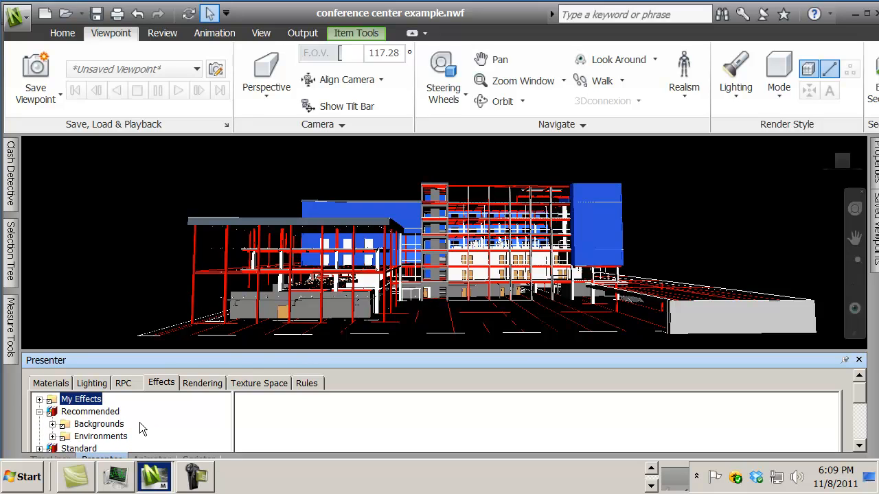
click(54, 424)
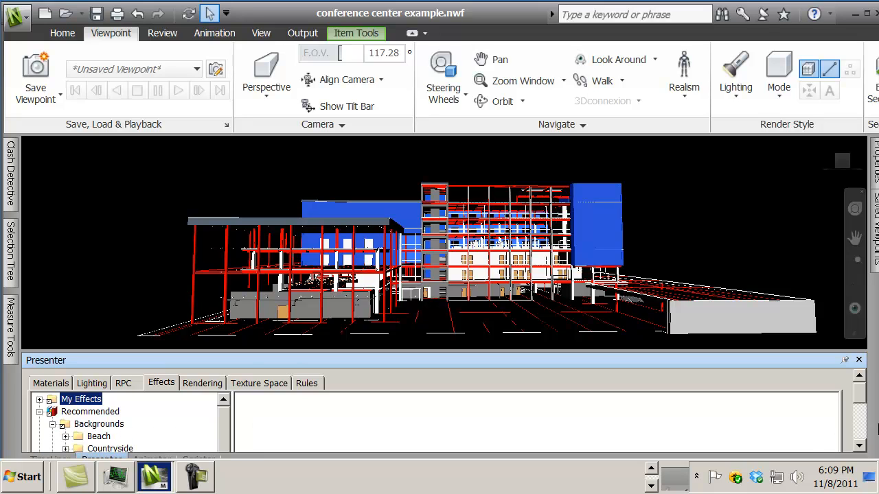
drag(858, 397, 861, 419)
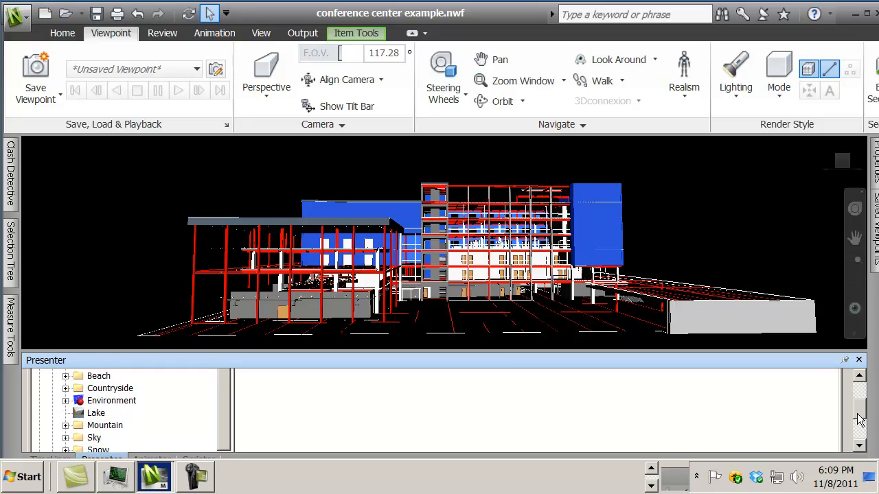
click(79, 401)
drag(79, 405, 281, 396)
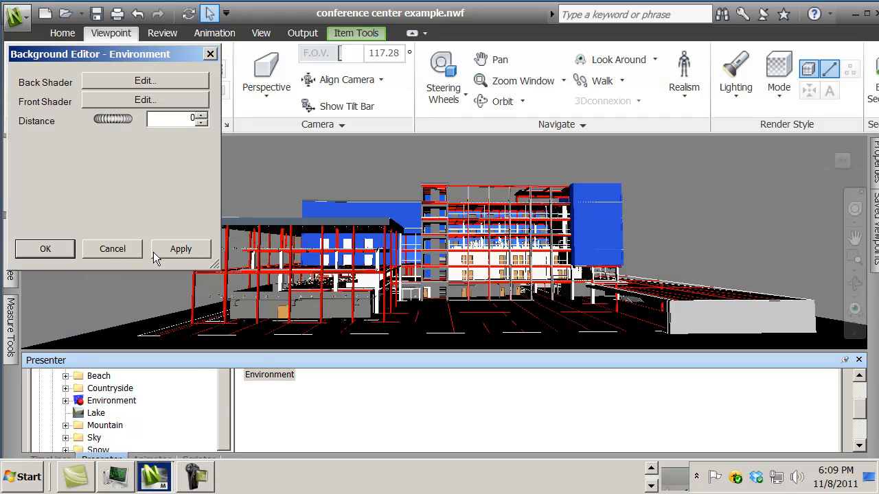
click(172, 250)
click(46, 249)
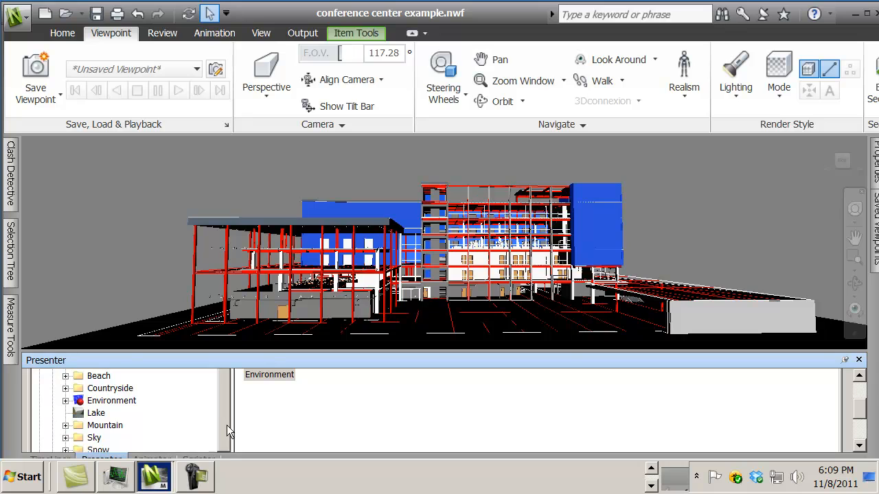
Step: Add the Sky panorama from the Recommended environments to the scene effects and apply it with its default settings
drag(227, 425, 229, 450)
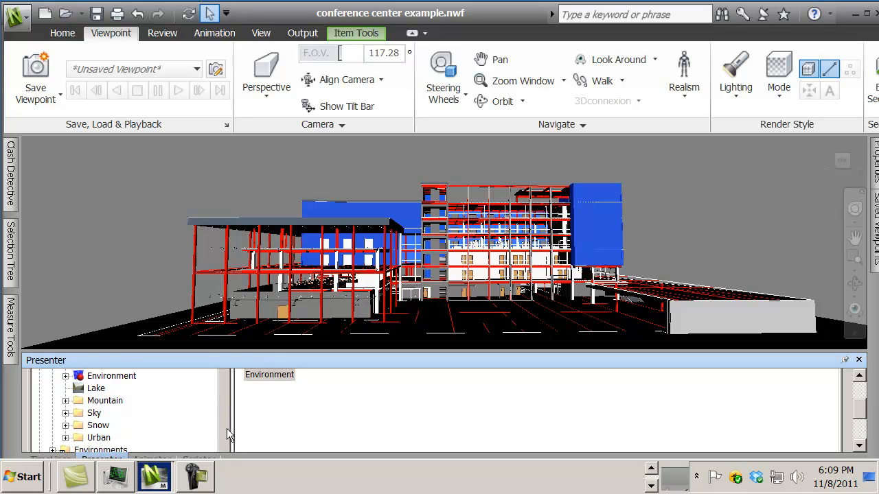
drag(858, 409, 859, 425)
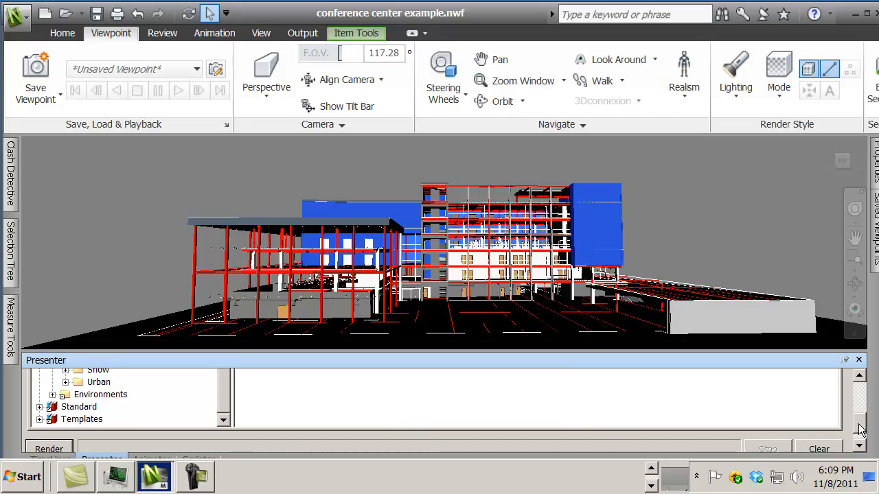
click(53, 395)
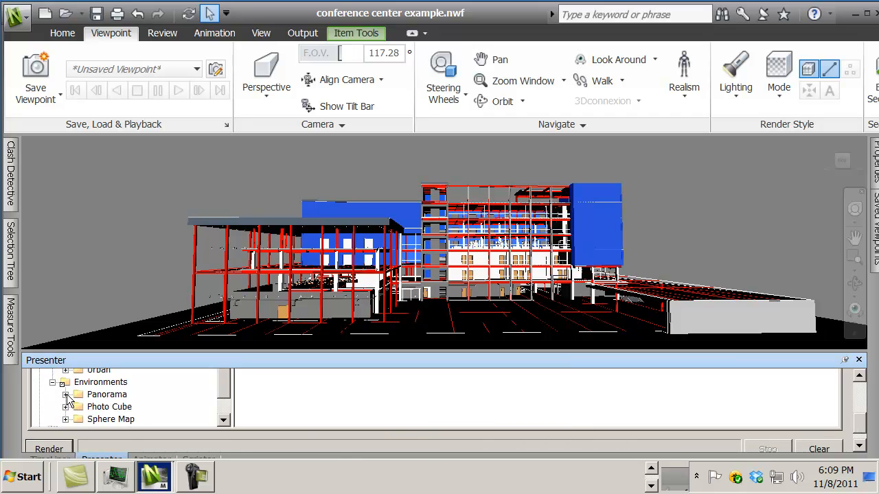
click(66, 395)
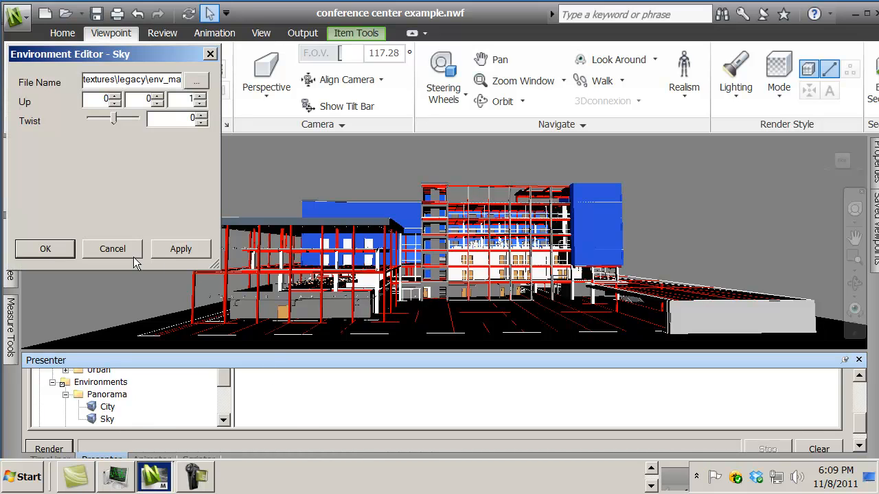
click(181, 250)
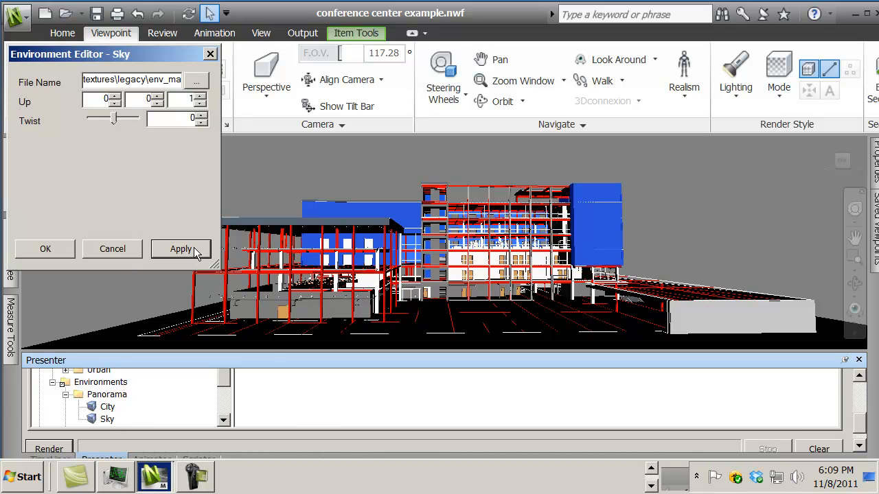
click(46, 249)
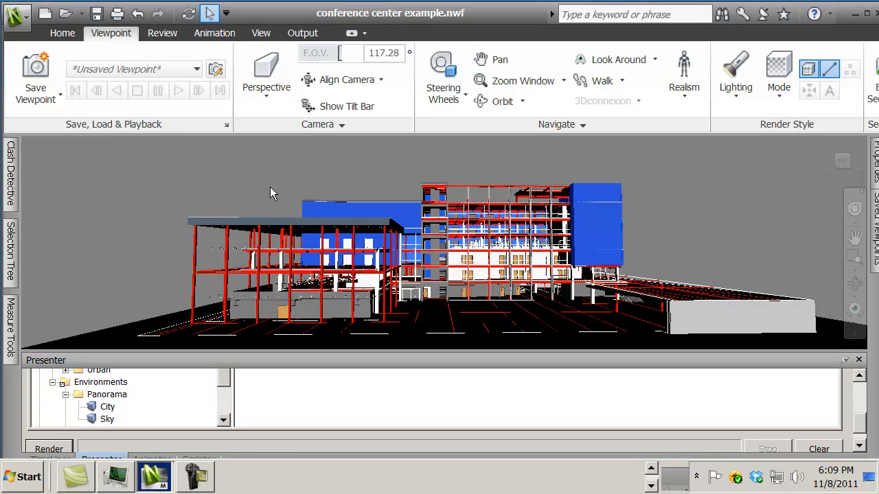
scroll(271, 188, down, 1)
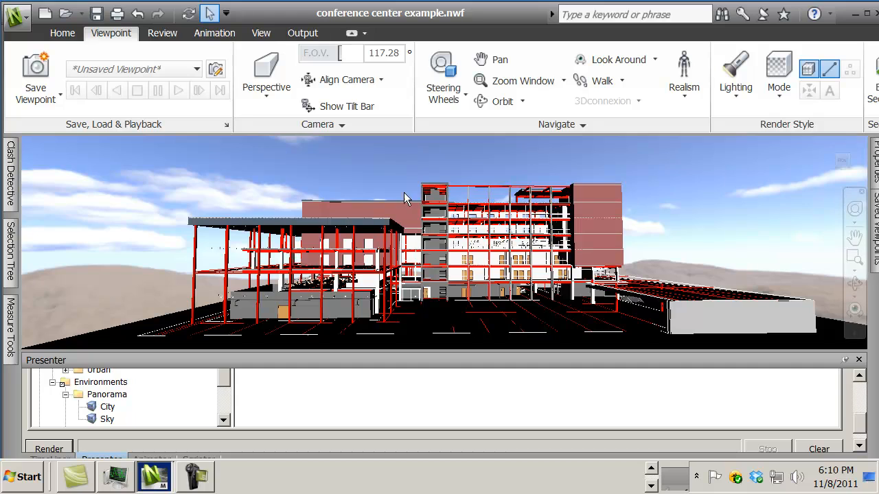
Step: Add the Environment Light Studio from the Recommended lighting to the scene
scroll(342, 187, up, 1)
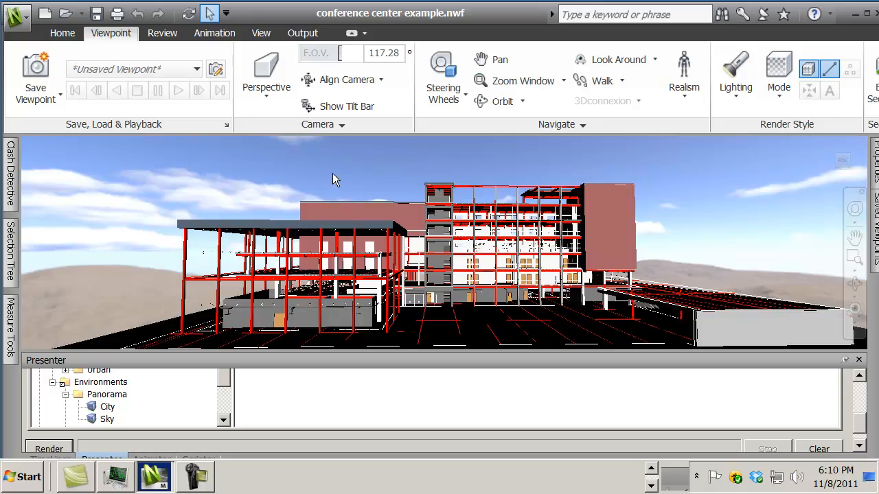
mouse_move(332, 173)
shift+middle_down()
mouse_move(371, 170)
mouse_move(406, 190)
mouse_move(265, 180)
mouse_move(285, 179)
shift+middle_up()
scroll(313, 183, up, 2)
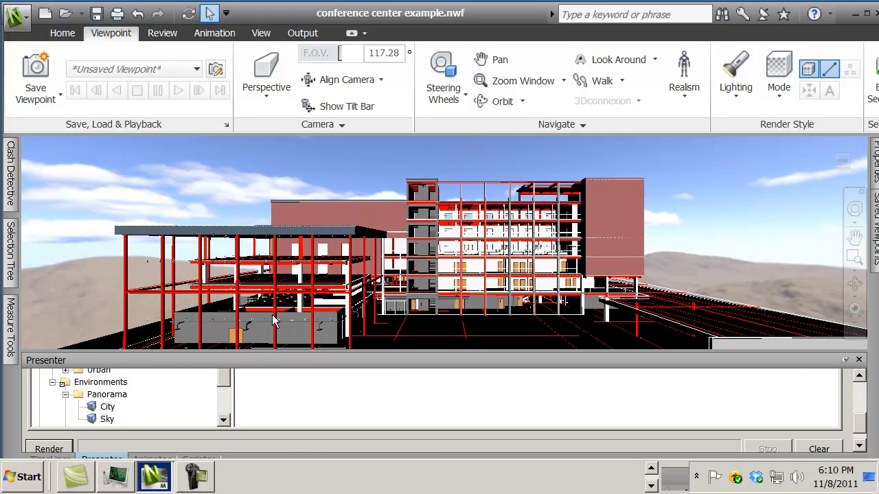
drag(860, 426, 858, 386)
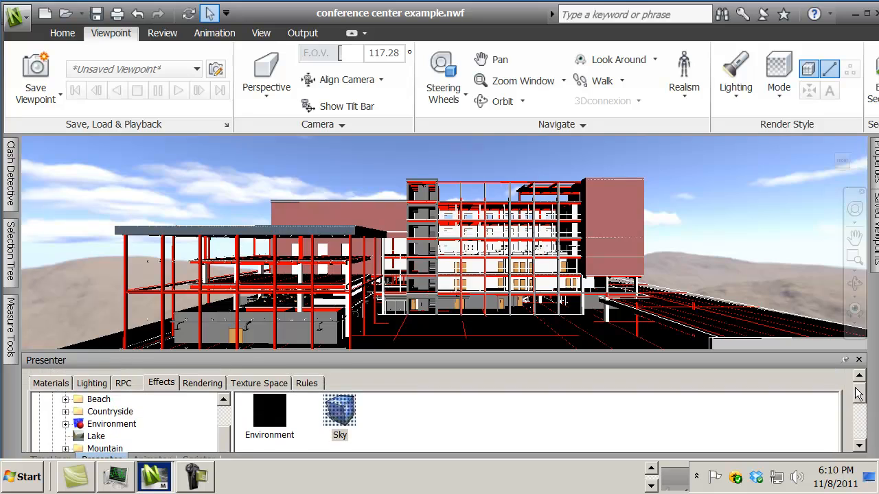
click(93, 384)
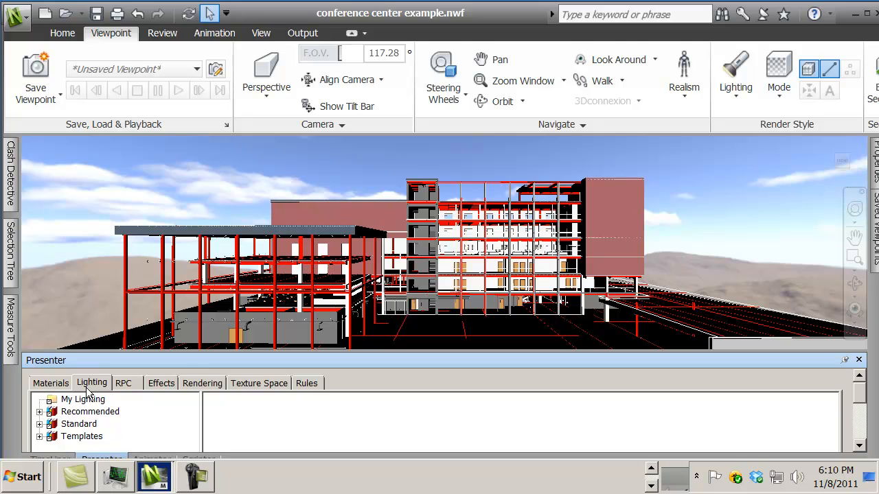
click(39, 412)
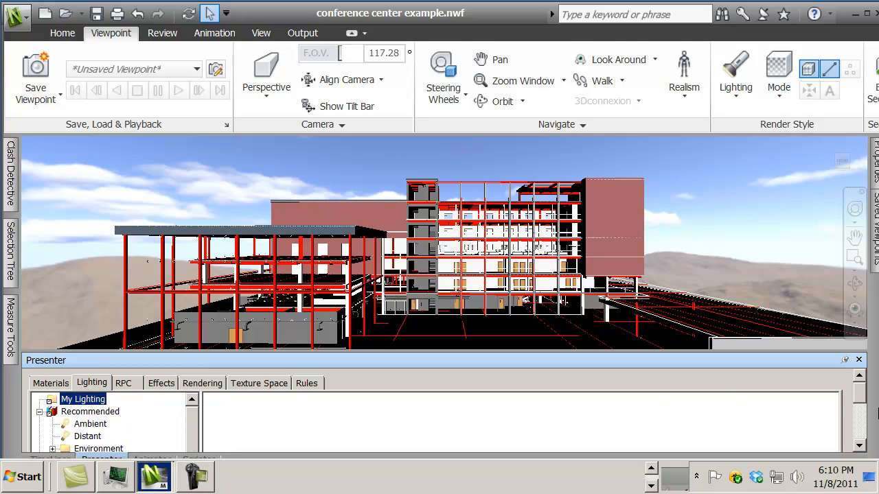
drag(861, 396, 861, 413)
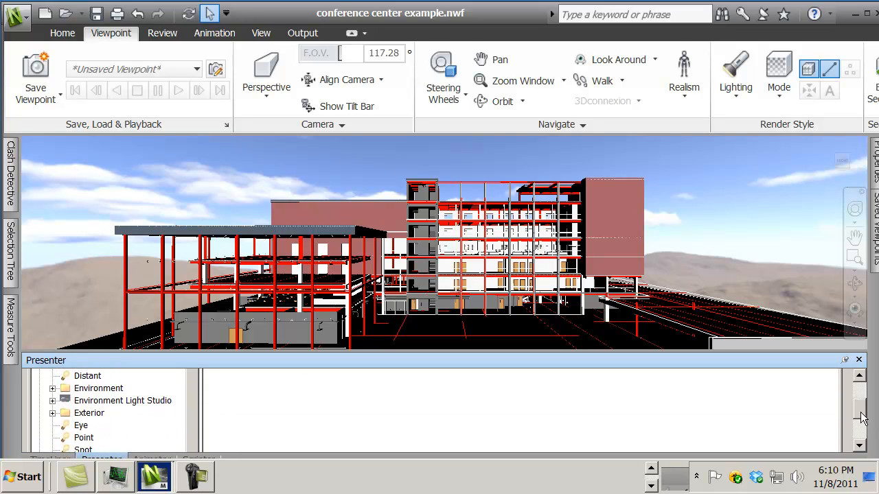
click(101, 401)
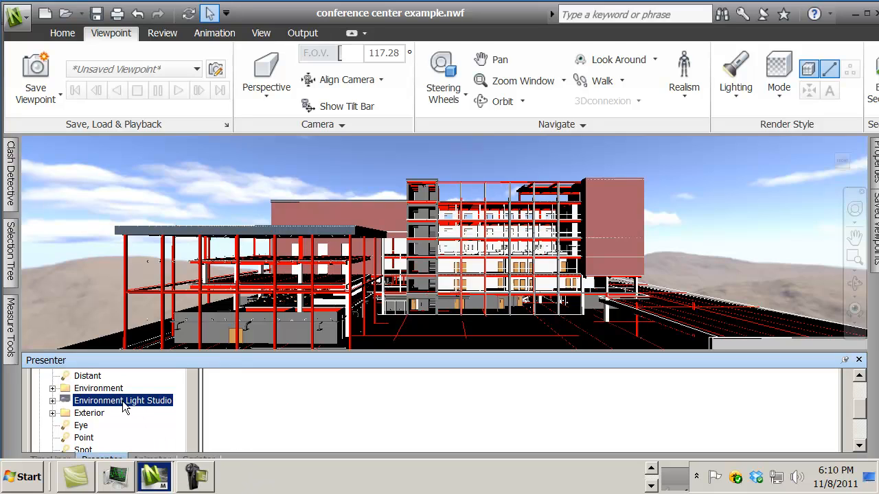
drag(123, 401, 267, 405)
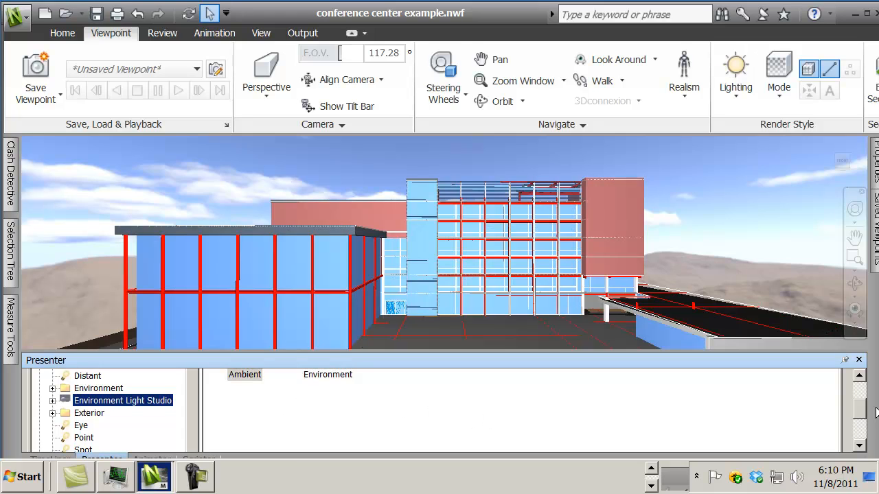
Step: Set the Environment light's intensity to 2 and apply the change
scroll(866, 415, up, 3)
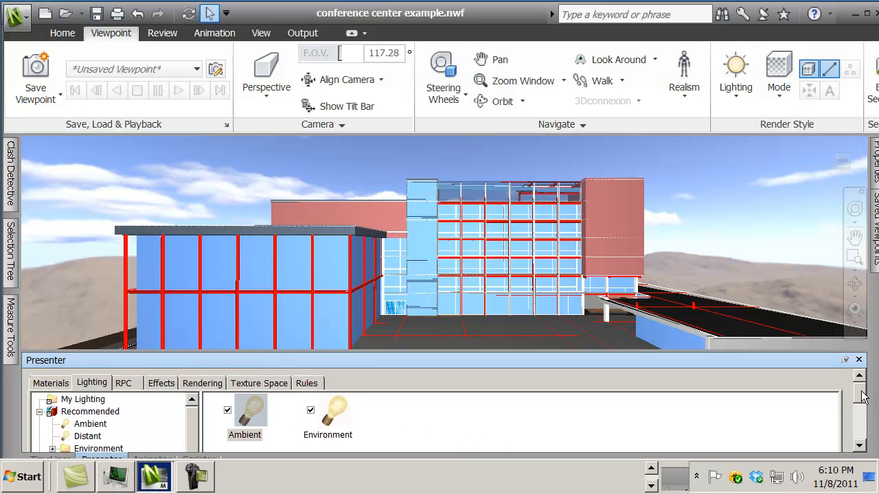
double_click(333, 419)
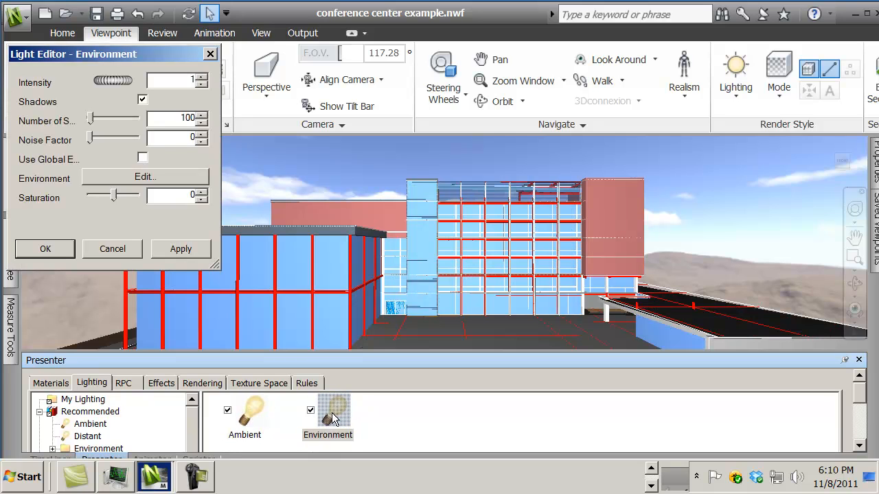
double_click(191, 81)
text(2)
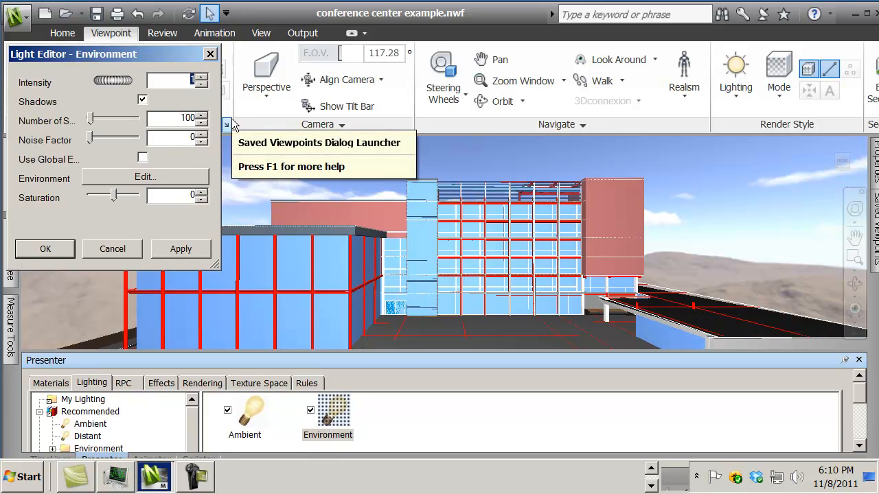
click(186, 252)
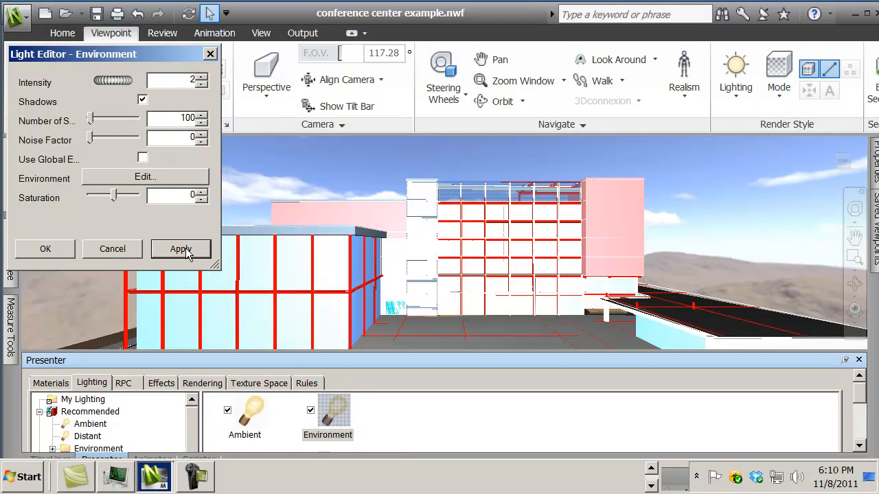
click(46, 249)
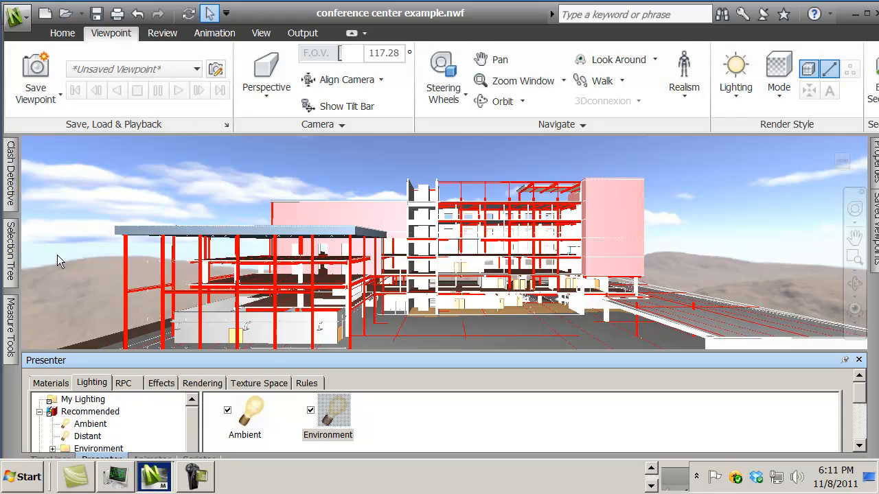
Step: Set the scene's render style to High Quality from the Recommended render styles
click(61, 383)
click(92, 384)
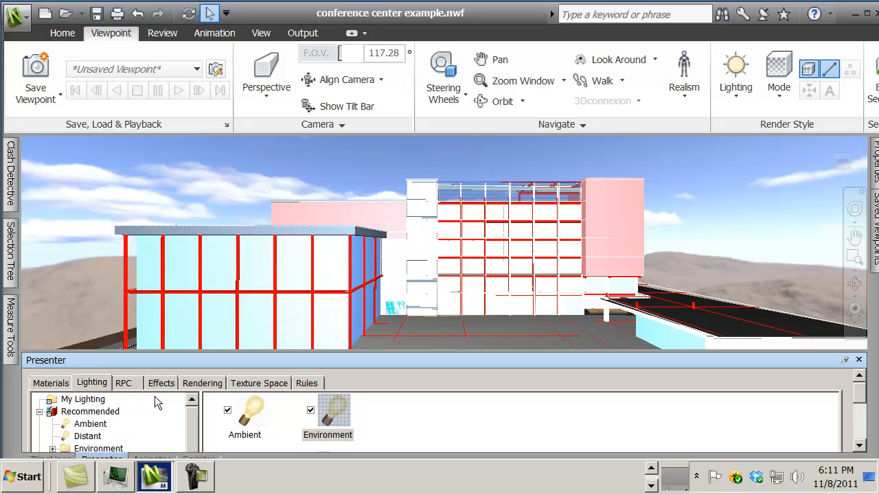
click(163, 384)
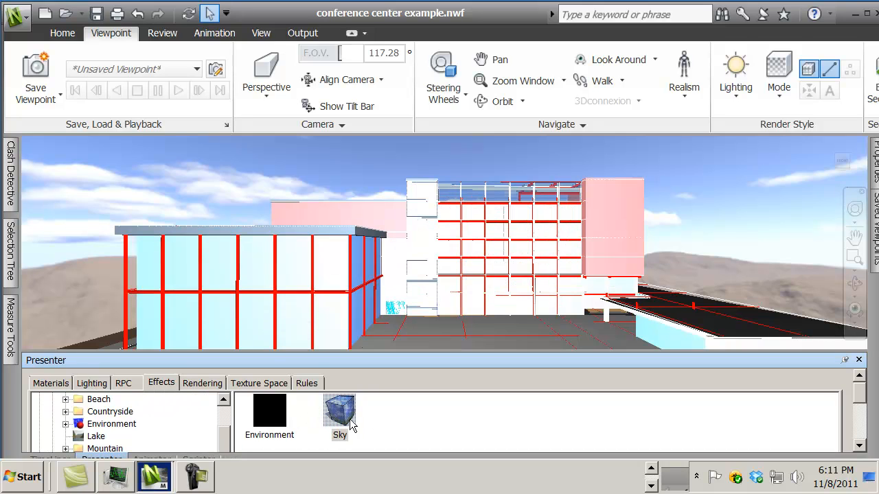
click(204, 385)
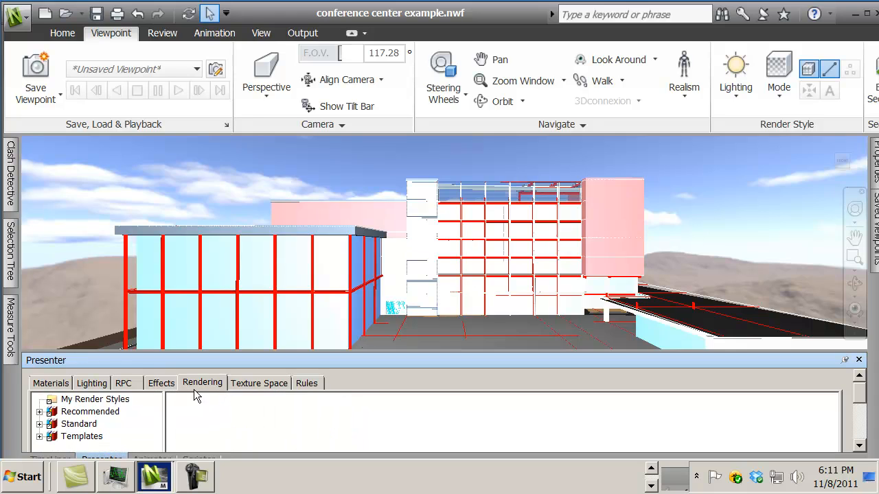
click(40, 412)
drag(70, 424, 206, 421)
click(281, 419)
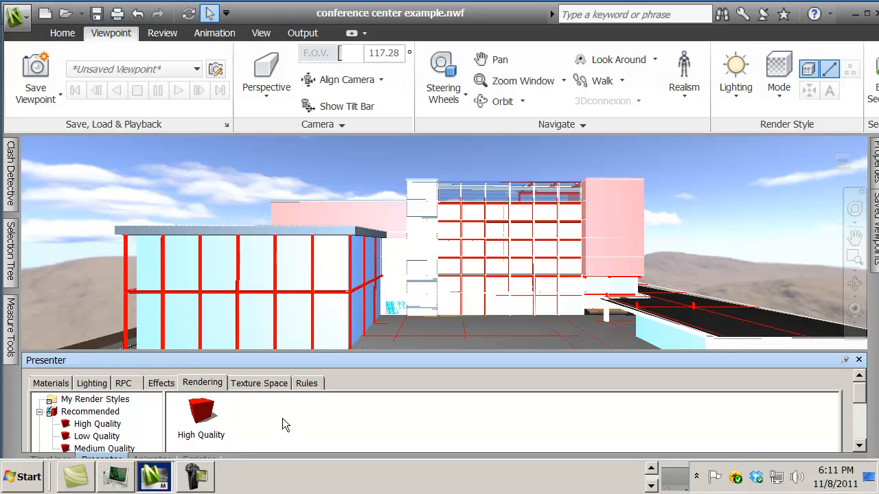
Step: Try to apply the rule that maps Presenter materials to selection sets by name
click(307, 384)
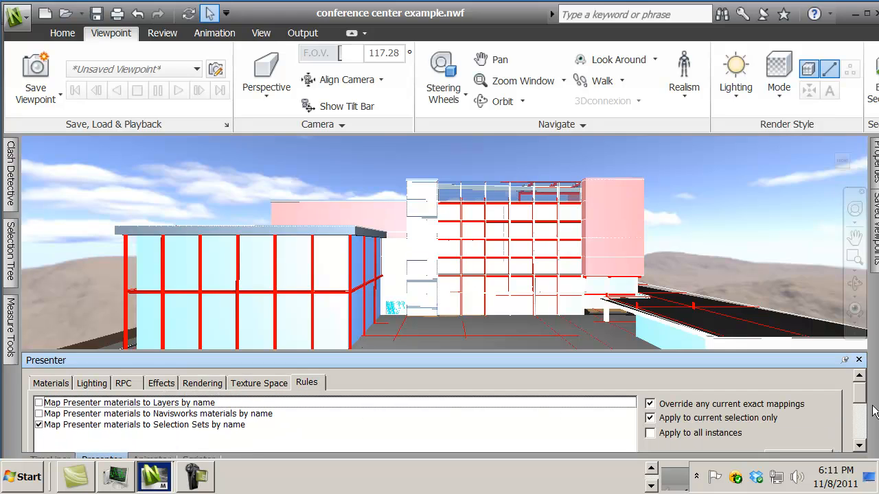
drag(860, 395, 861, 439)
click(798, 408)
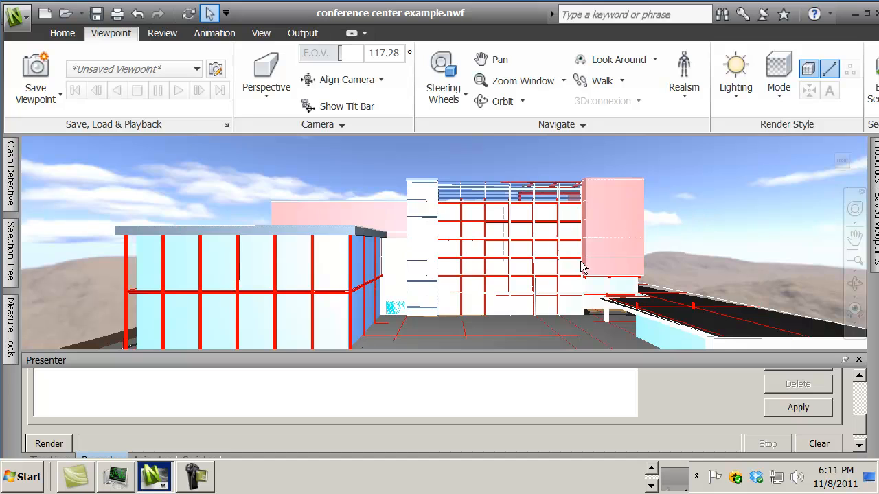
Step: Turn off Apply to current selection only and apply the selection-set material mapping rule to the whole model
drag(860, 426, 859, 391)
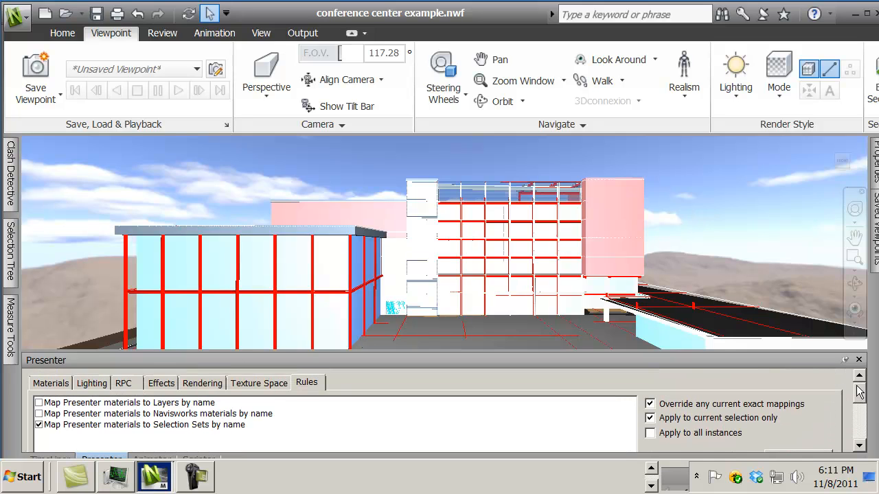
click(62, 386)
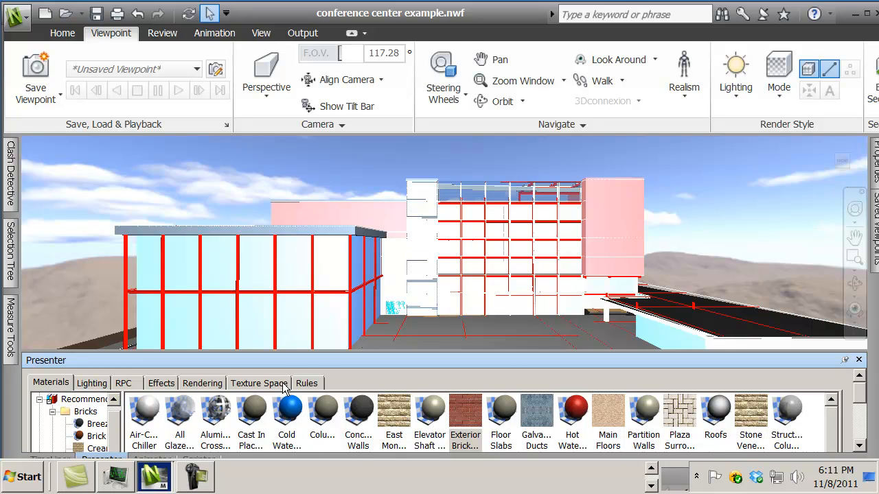
click(307, 384)
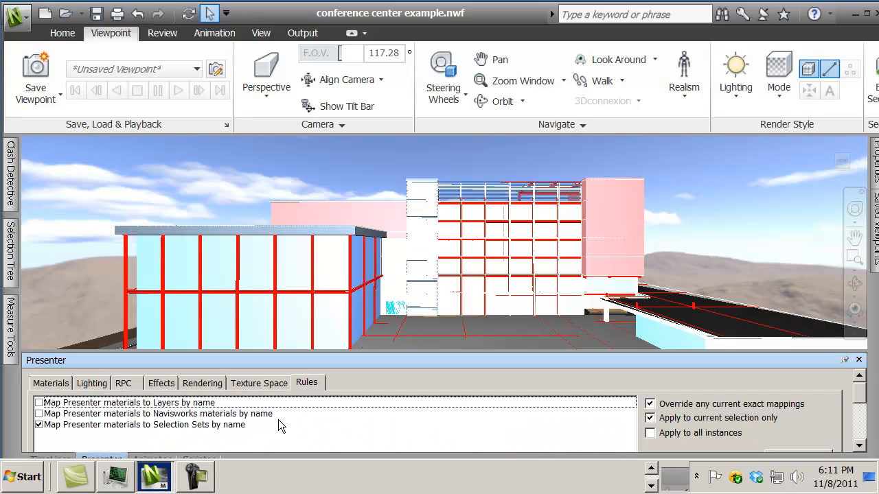
click(650, 419)
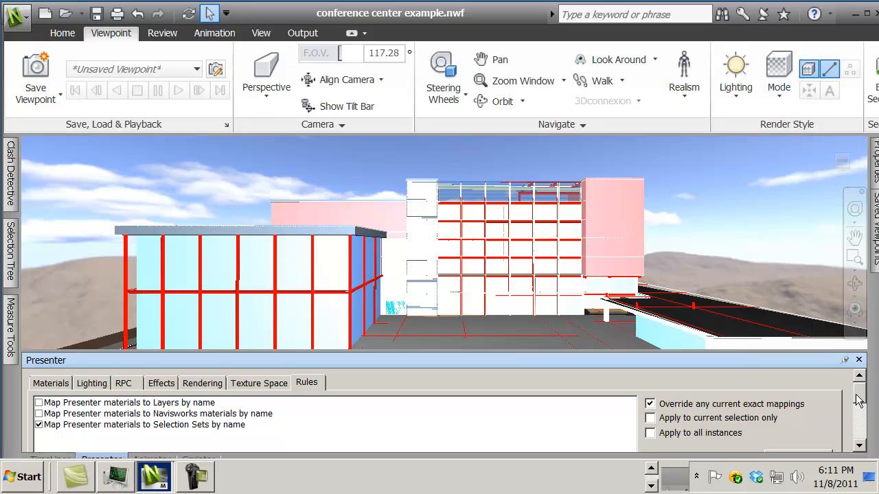
drag(857, 392, 857, 425)
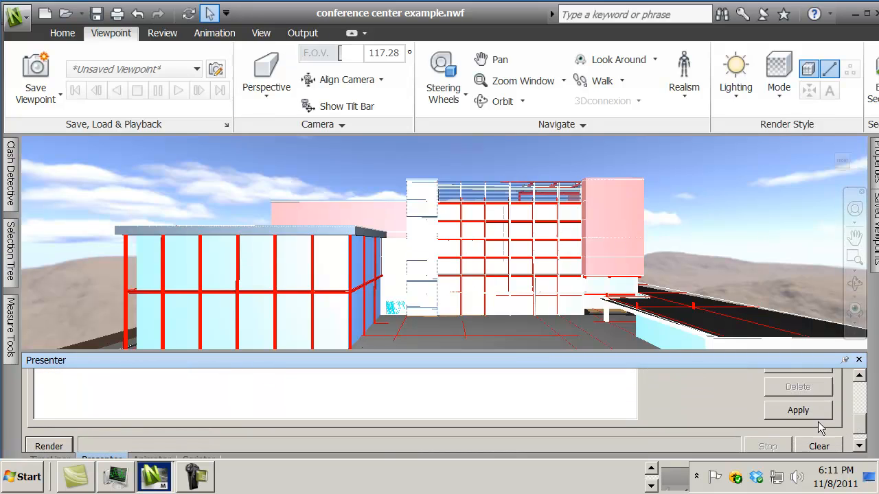
click(792, 412)
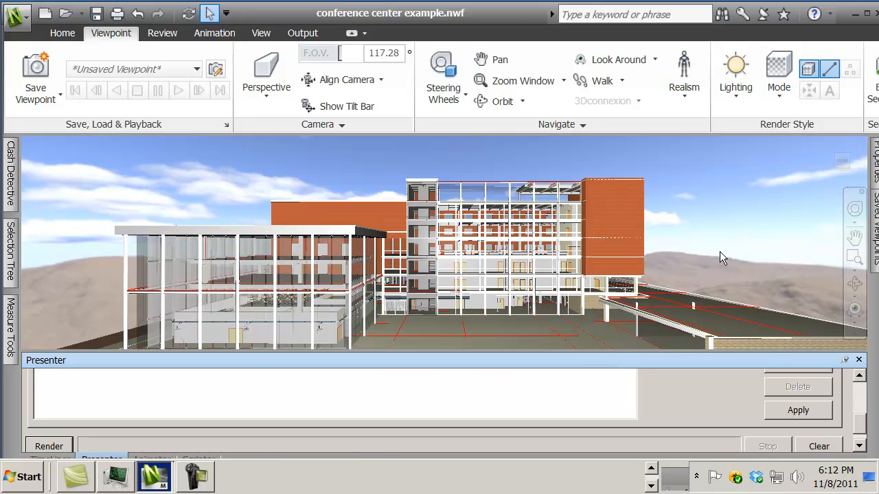
Step: Start rendering the current view of the conference center
click(863, 429)
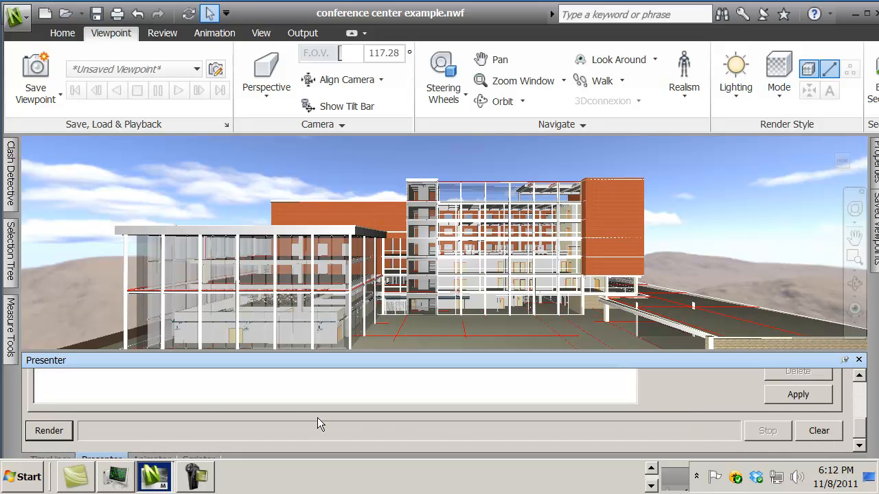
click(59, 433)
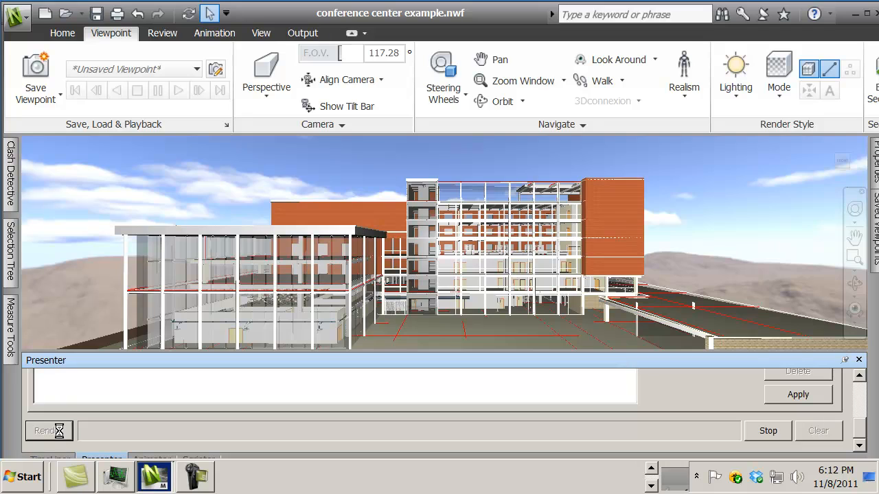